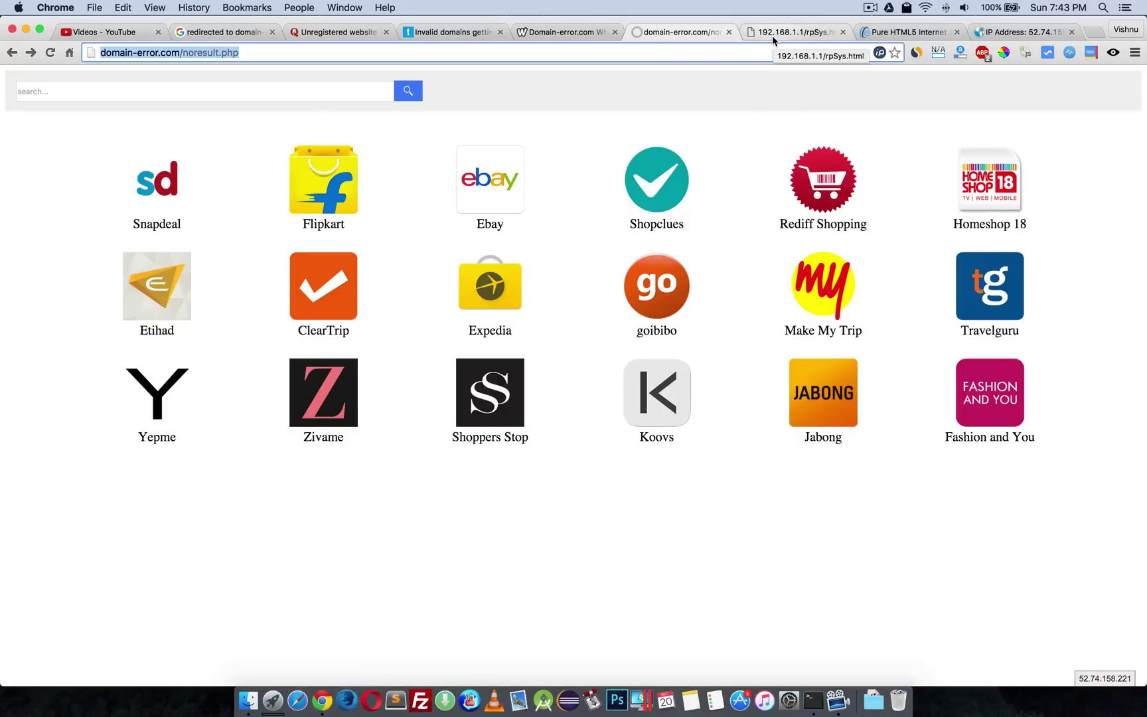
On the router's network settings page, set DNS relay to user-chosen DNS servers.
{"action": "left_click", "coordinate": [771, 35]}
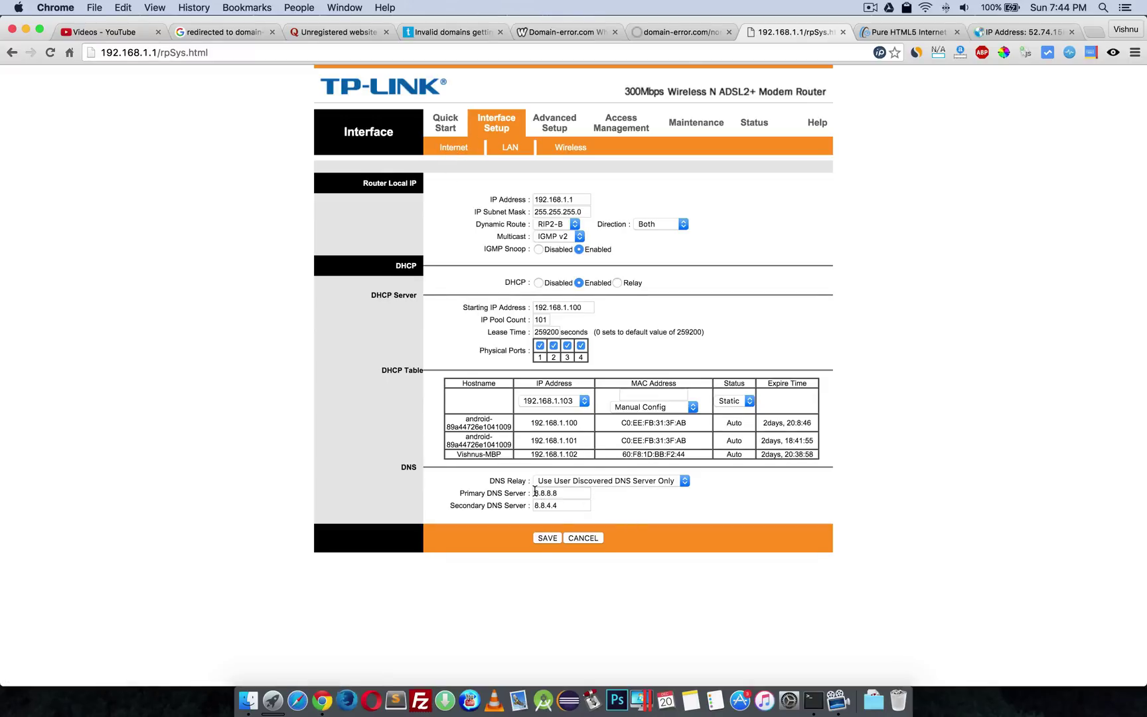
{"action": "left_click", "coordinate": [575, 483]}
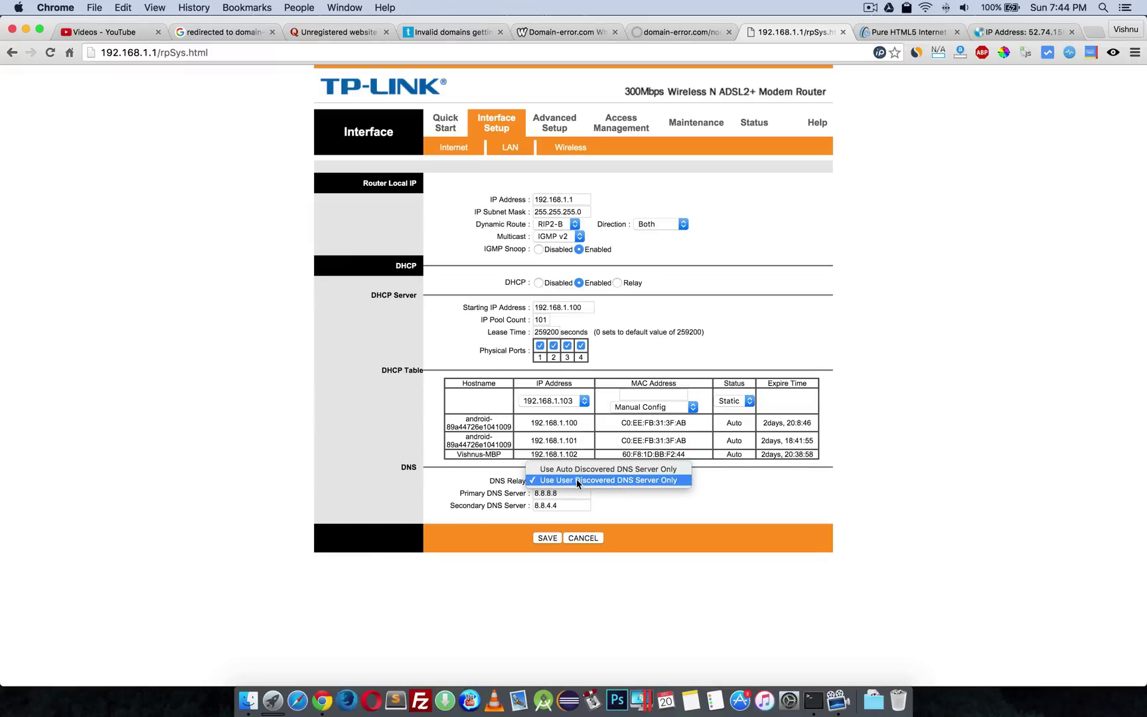
{"action": "left_click", "coordinate": [577, 479]}
{"action": "left_click", "coordinate": [558, 492]}
Inspect the primary 8.8.8.8 and secondary 8.8.4.4 DNS address fields.
{"action": "double_click", "coordinate": [558, 492]}
{"action": "left_click", "coordinate": [648, 512]}
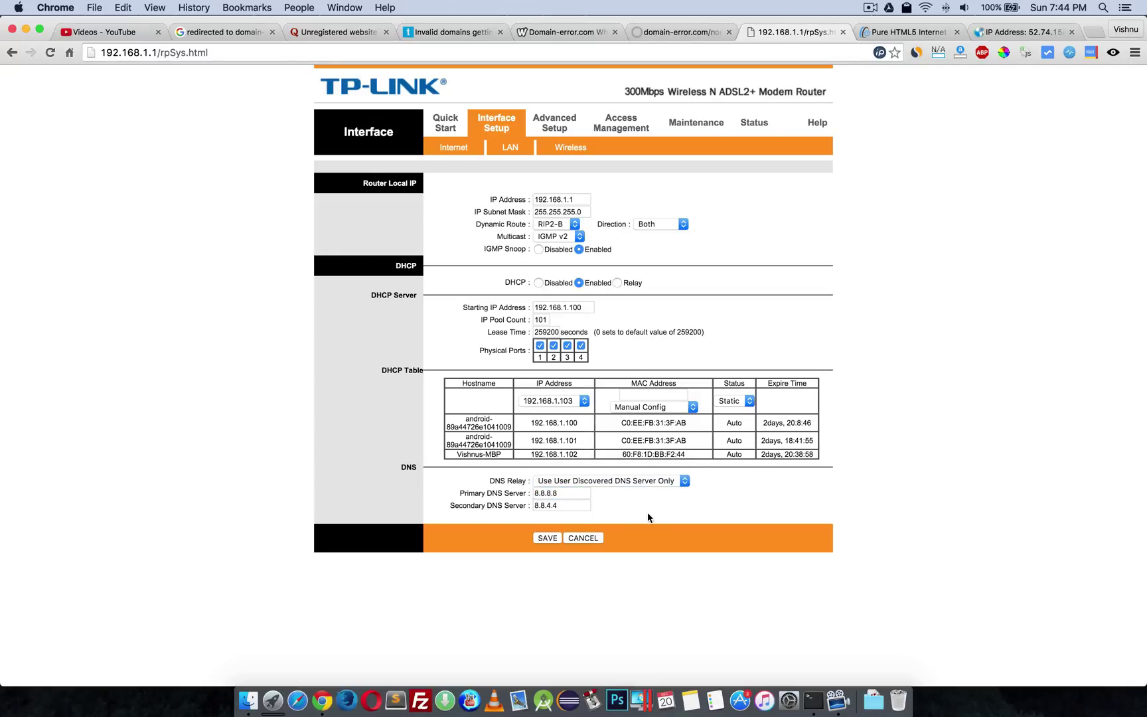
{"action": "double_click", "coordinate": [568, 506]}
{"action": "double_click", "coordinate": [569, 492]}
{"action": "left_click", "coordinate": [675, 507]}
From the domain-error.com page, load the bogus address dfjadskfajd.com in a new tab.
{"action": "left_click", "coordinate": [695, 29]}
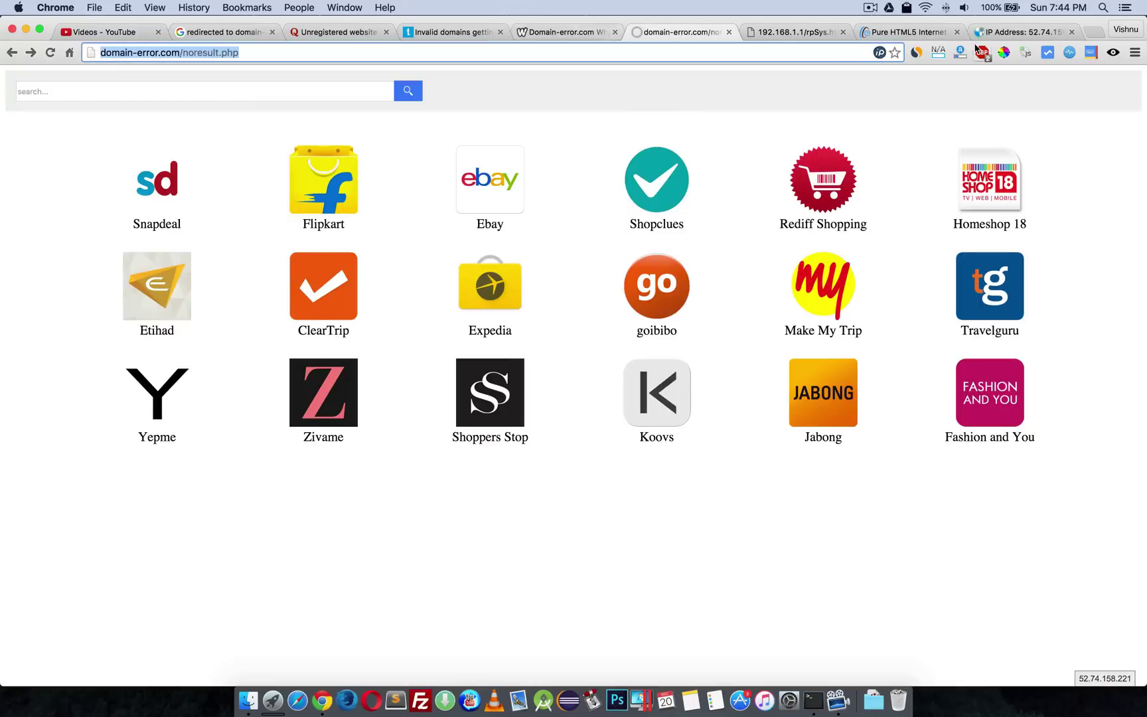
{"action": "left_click", "coordinate": [1103, 34]}
{"action": "type", "text": "dfjadskfajd.com"}
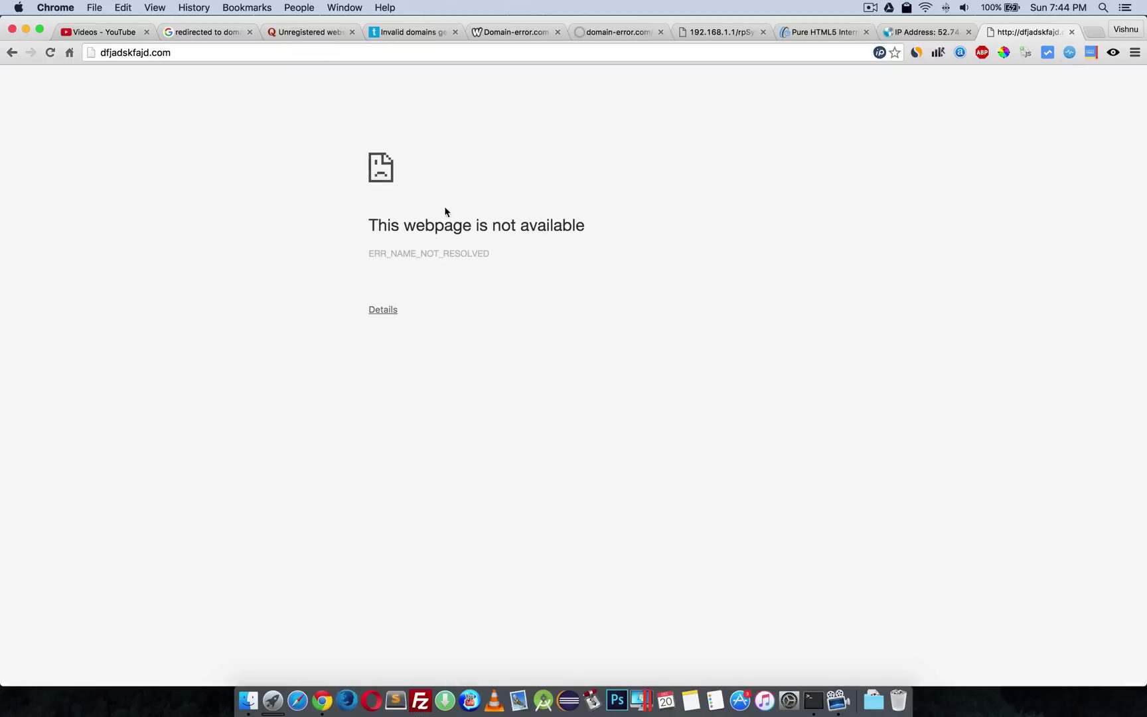
Switch the router's DNS relay to Use Auto Discovered DNS Server Only and save.
{"action": "left_click", "coordinate": [721, 31]}
{"action": "left_click", "coordinate": [583, 482]}
{"action": "left_click", "coordinate": [579, 474]}
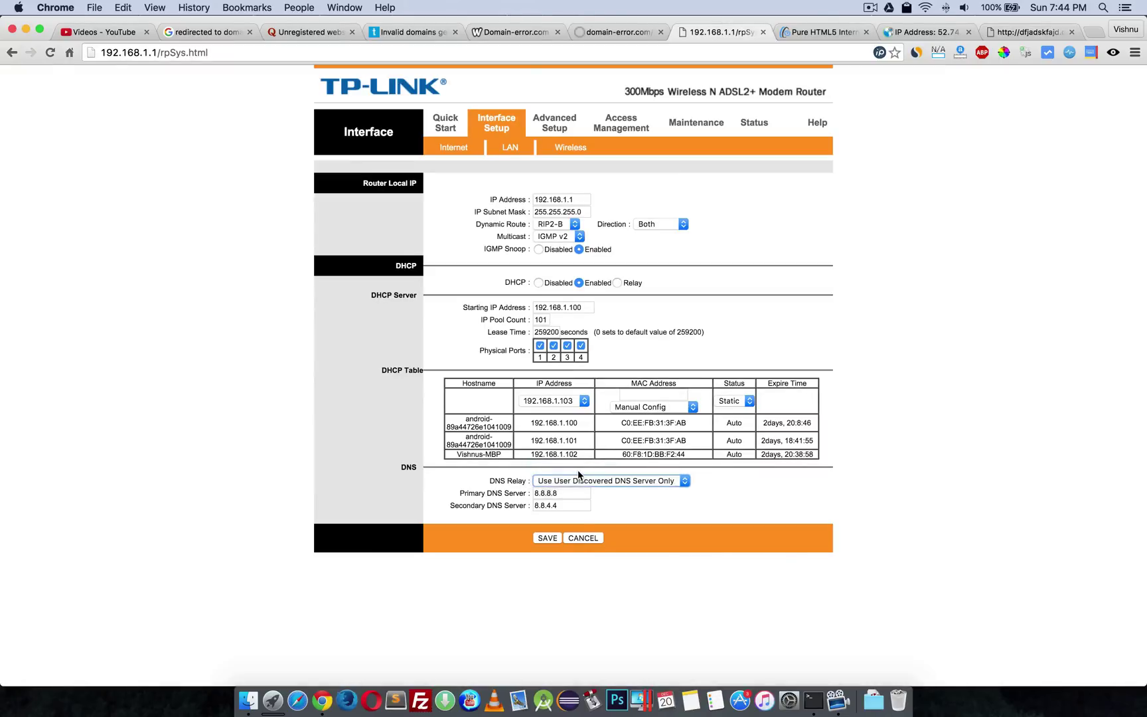
{"action": "left_click", "coordinate": [548, 539]}
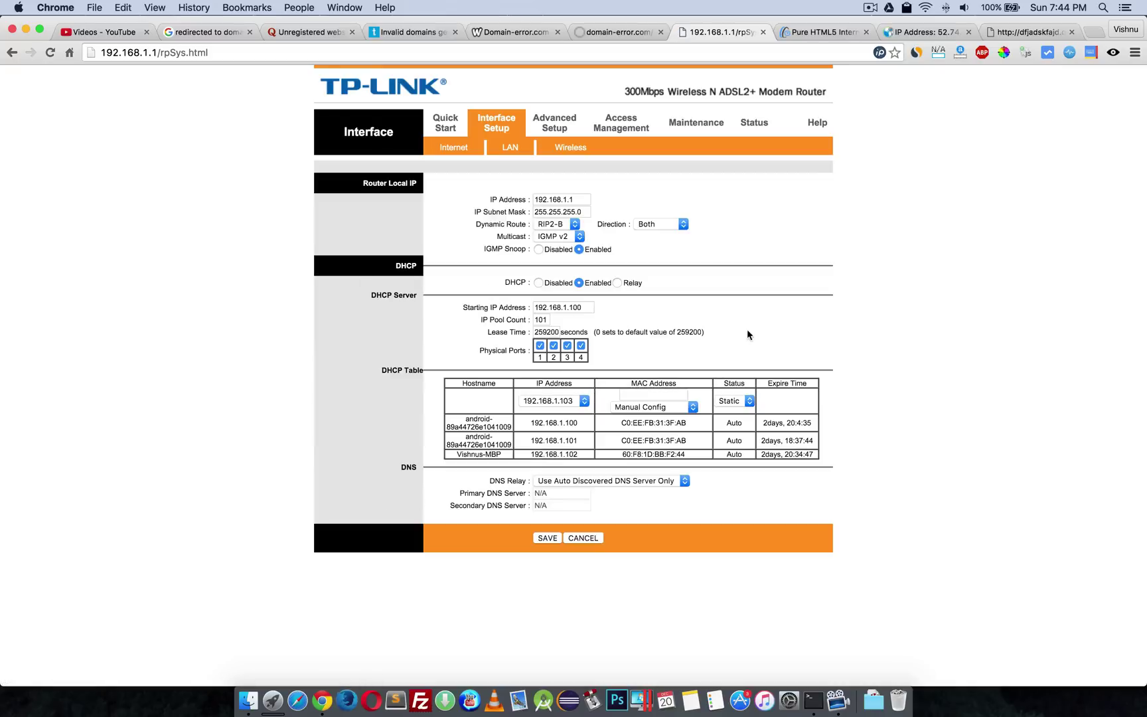
Reload dfjadskfajd.com in its tab and get redirected to domain-error.com.
{"action": "left_click", "coordinate": [999, 33]}
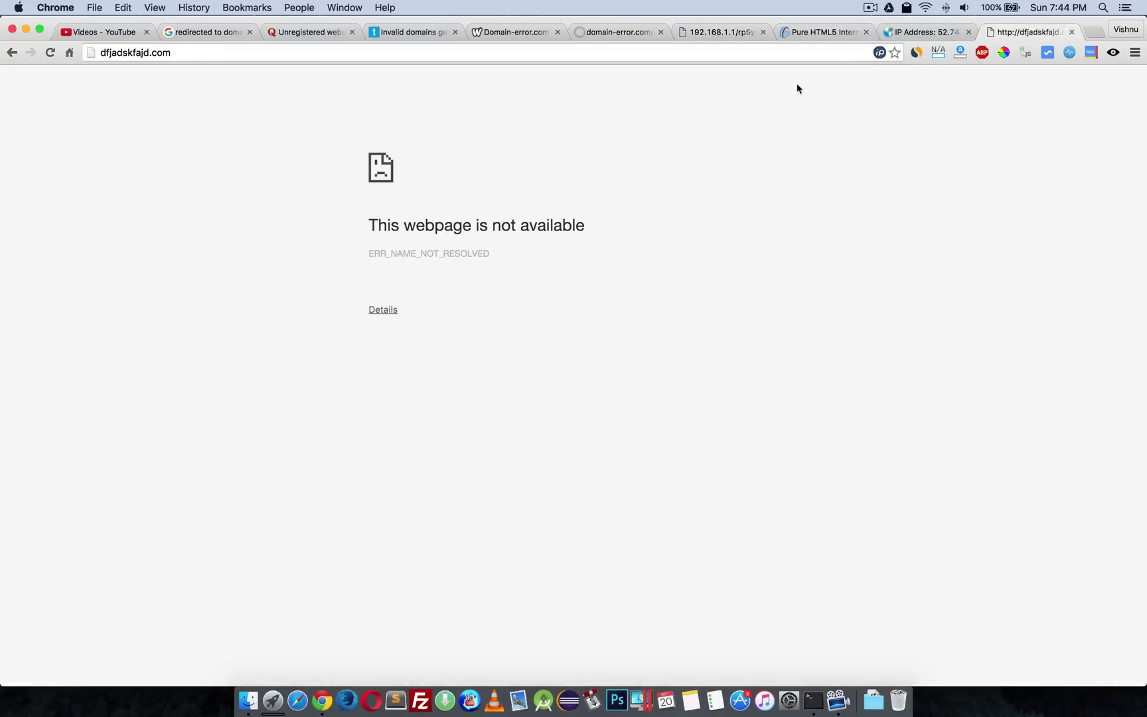
{"action": "left_click", "coordinate": [782, 52]}
{"action": "key", "text": "Return"}
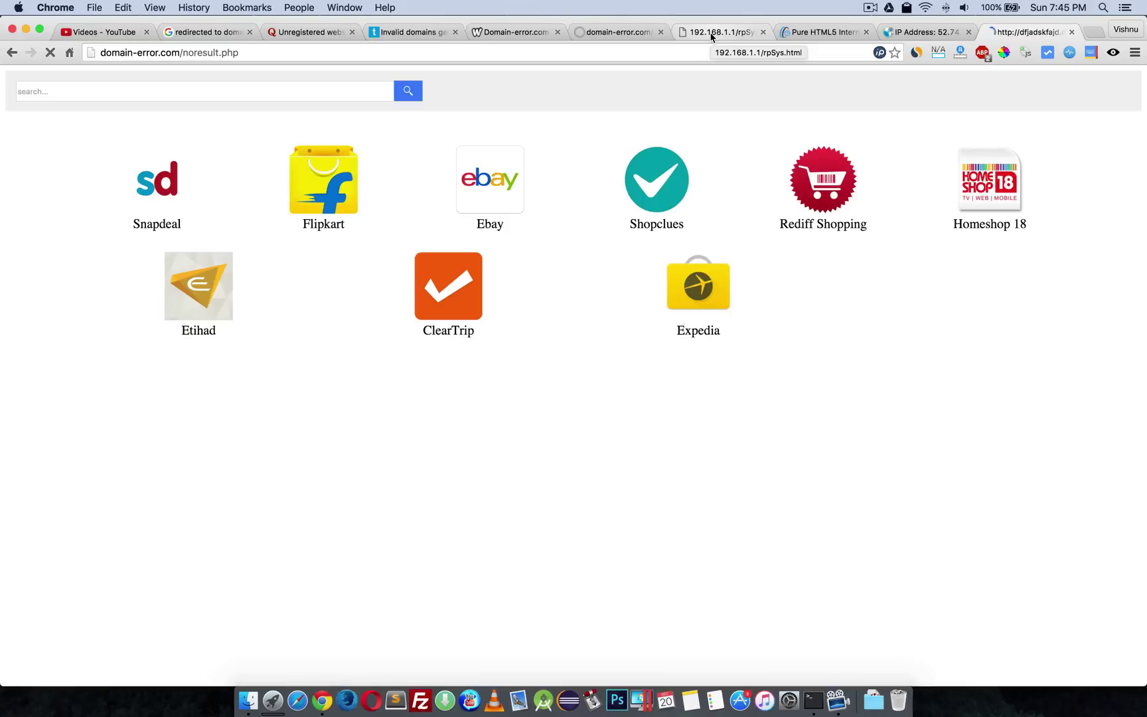
Choose User Discovered DNS Server Only with primary 8.8.8.8 and secondary 8.8.4.4, then save.
{"action": "left_click", "coordinate": [711, 35]}
{"action": "left_click", "coordinate": [621, 481]}
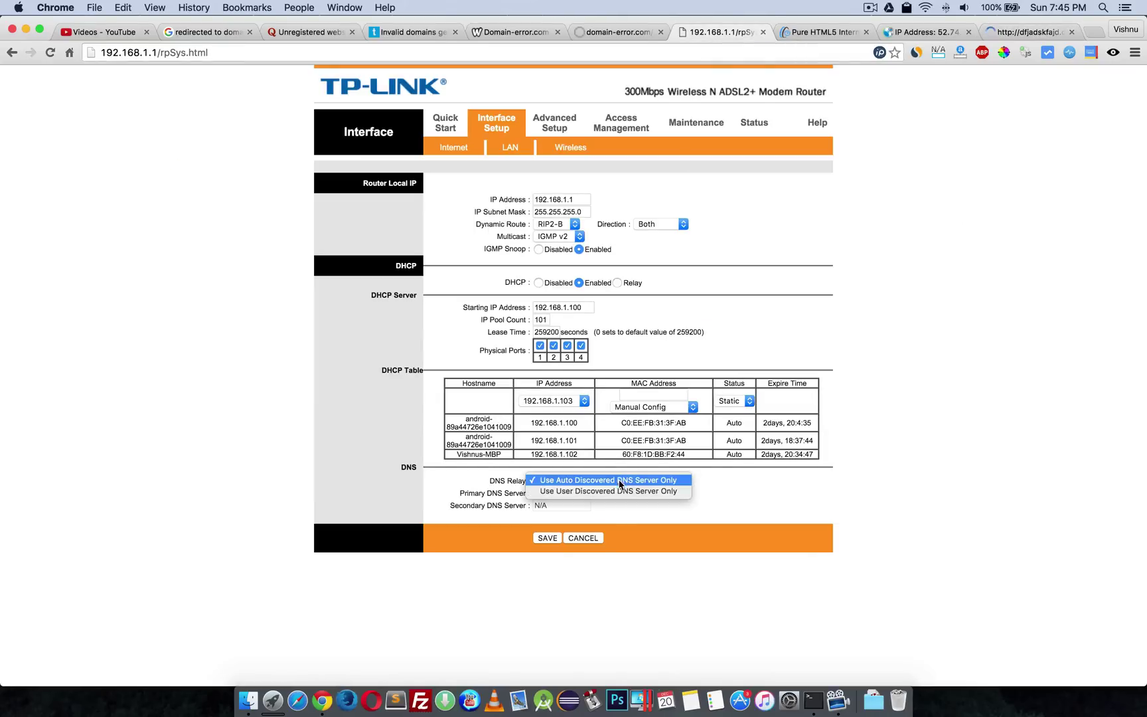
{"action": "left_click", "coordinate": [620, 492]}
{"action": "double_click", "coordinate": [561, 494]}
{"action": "type", "text": "8.8."}
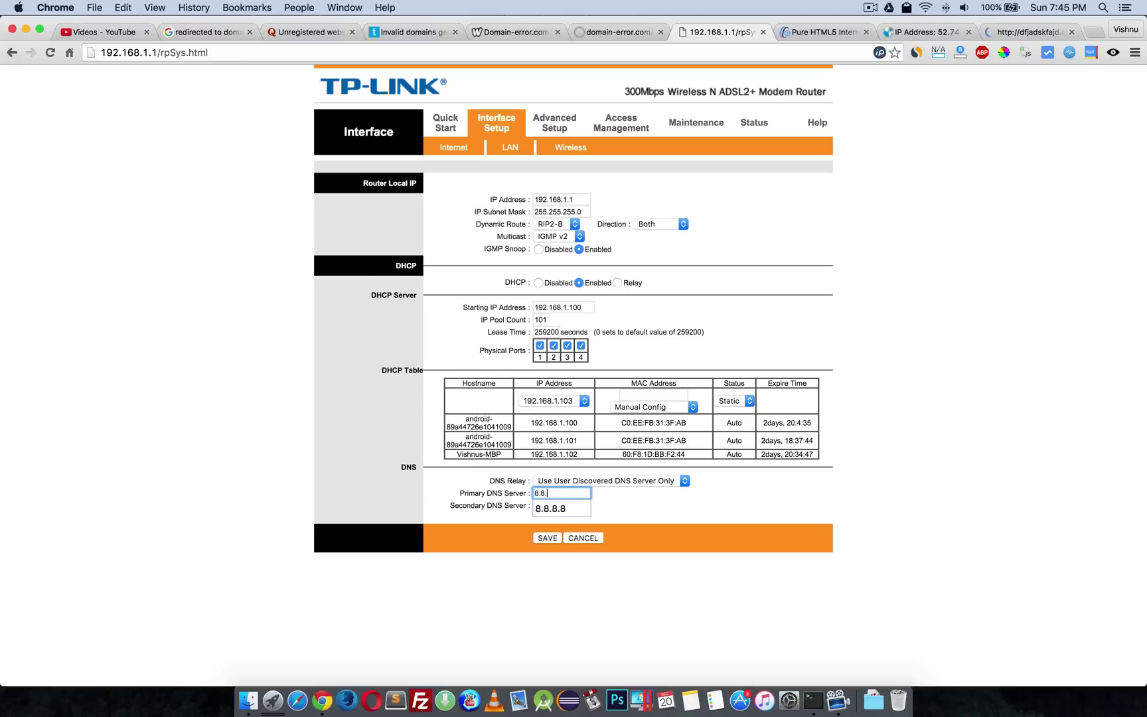
{"action": "type", "text": "8.8"}
{"action": "key", "text": "Tab"}
{"action": "type", "text": "8.8."}
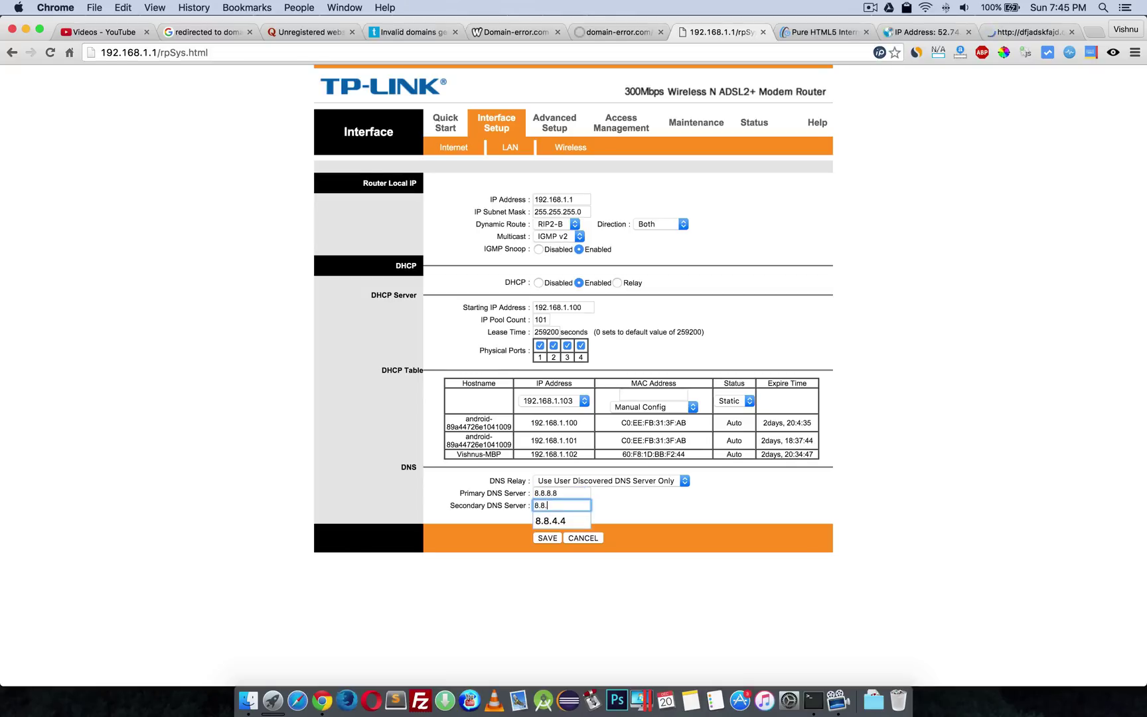
{"action": "type", "text": "4.4"}
{"action": "left_click", "coordinate": [602, 499]}
{"action": "left_click", "coordinate": [545, 538]}
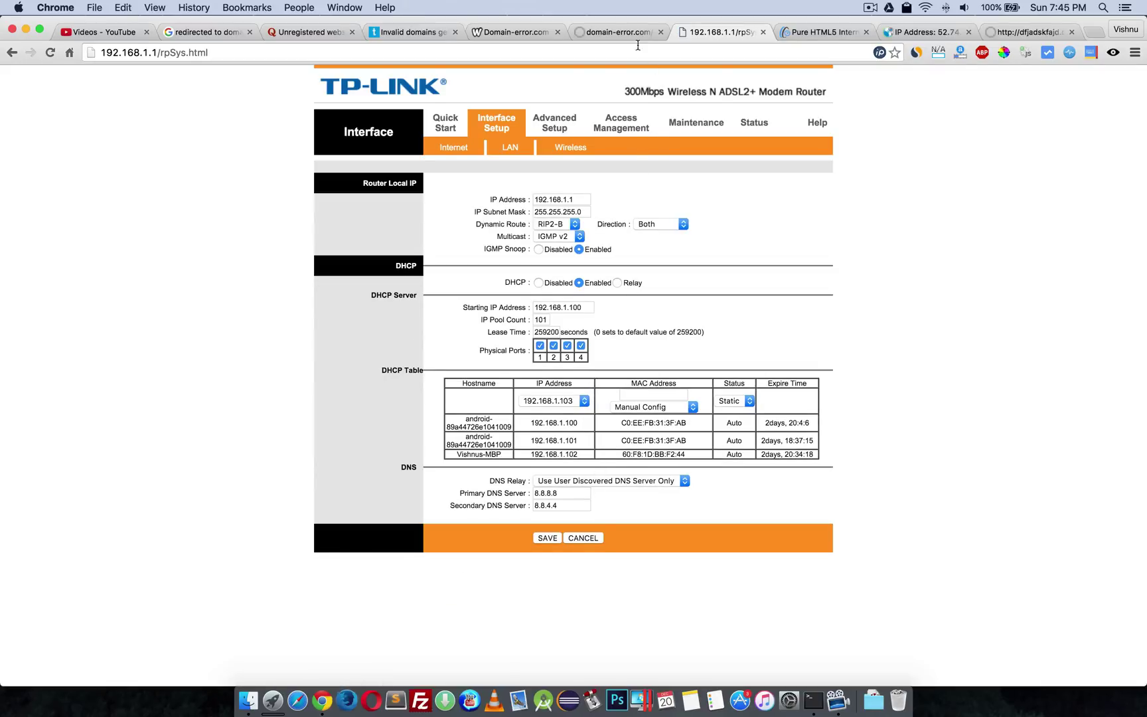
Read domain-error.com's whois: GoDaddy registrar, registered May 20, 2015, ns53/ns54.domaincontrol.com.
{"action": "left_click", "coordinate": [619, 31]}
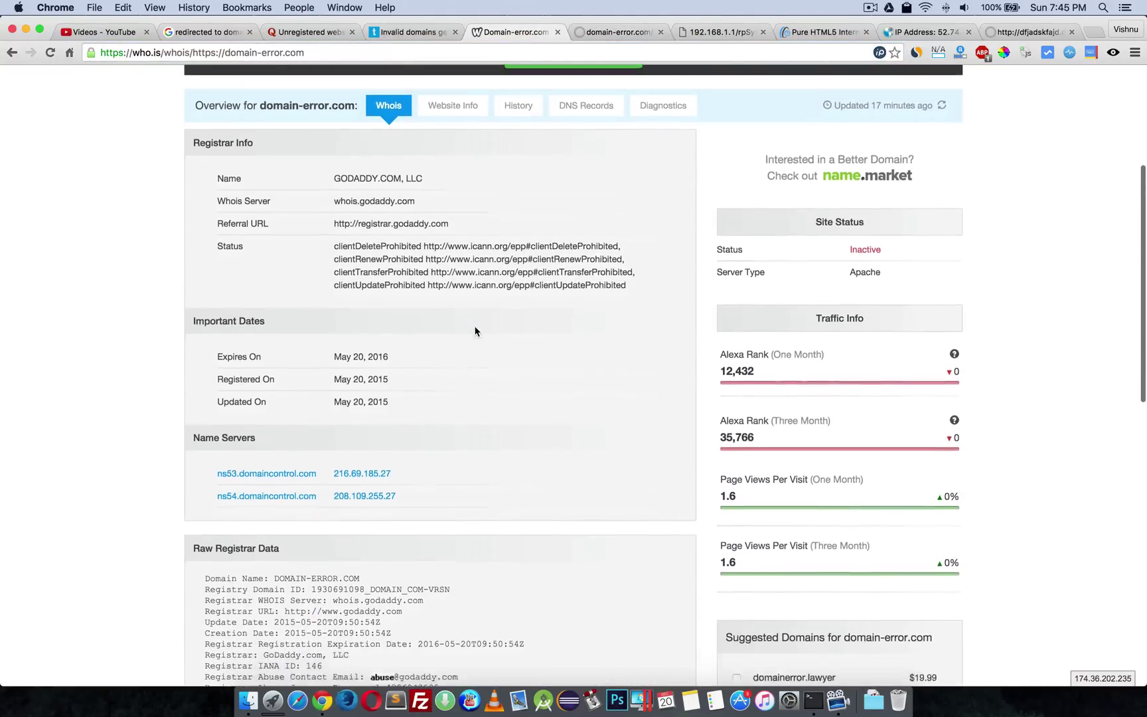
{"action": "scroll", "coordinate": [476, 330], "scroll_direction": "down", "scroll_amount": 2}
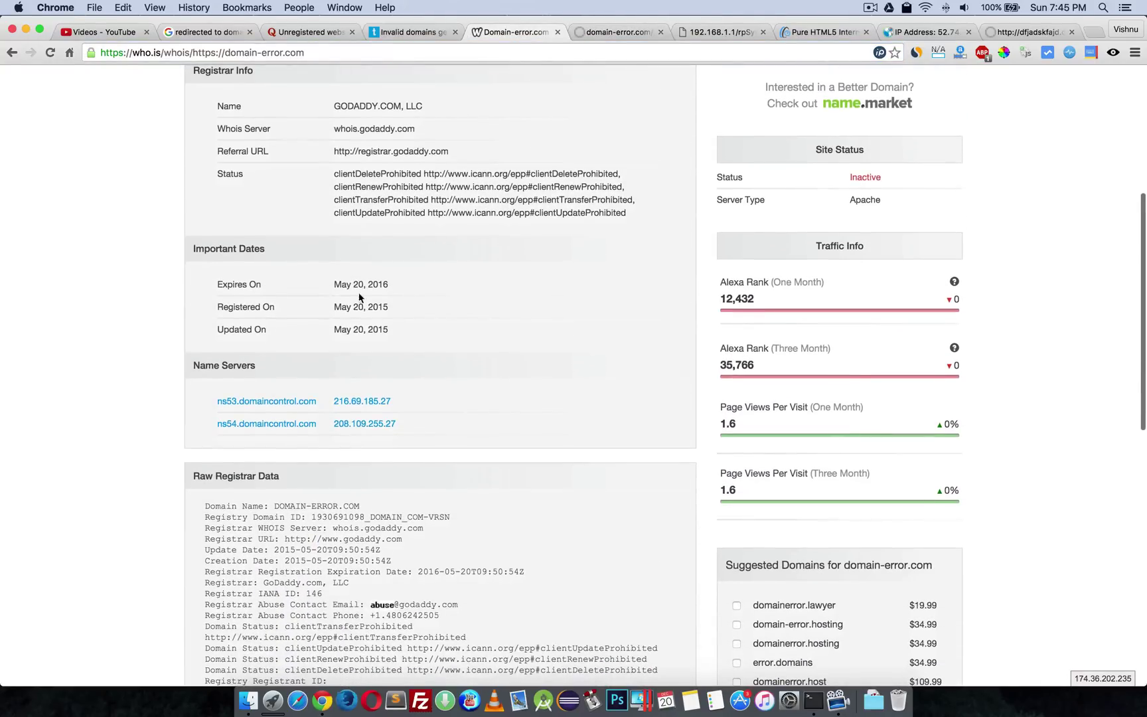
{"action": "scroll", "coordinate": [398, 352], "scroll_direction": "down", "scroll_amount": 2}
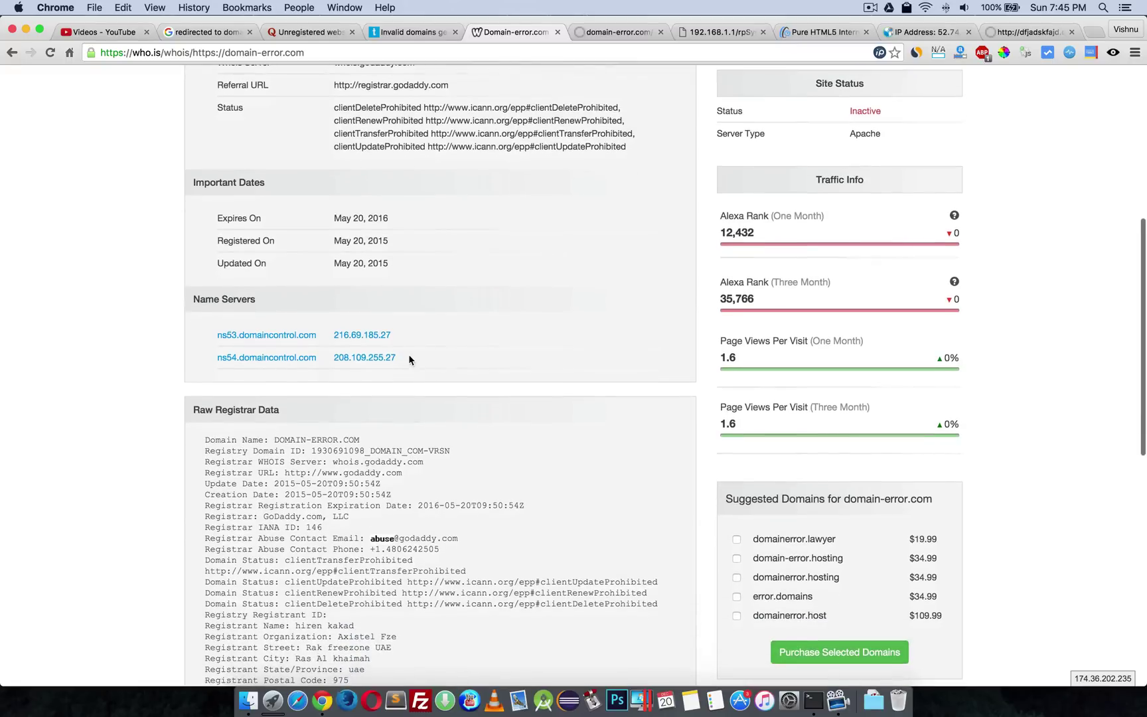
{"action": "scroll", "coordinate": [396, 301], "scroll_direction": "down", "scroll_amount": 8}
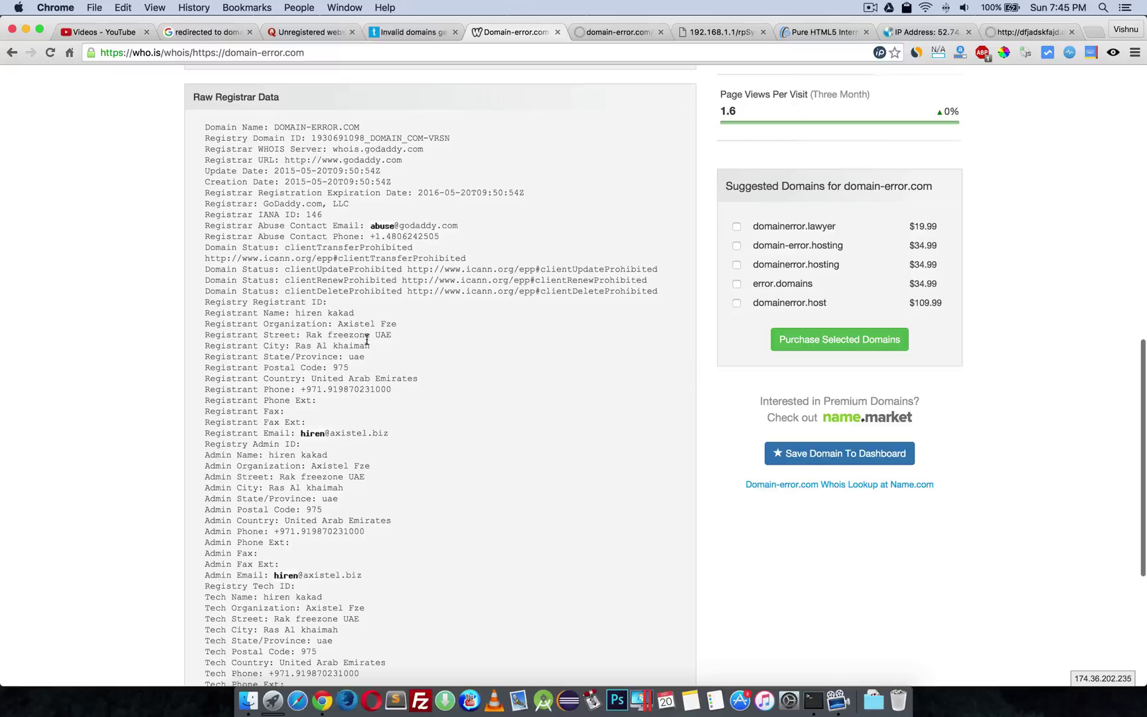
{"action": "scroll", "coordinate": [344, 346], "scroll_direction": "down", "scroll_amount": 2}
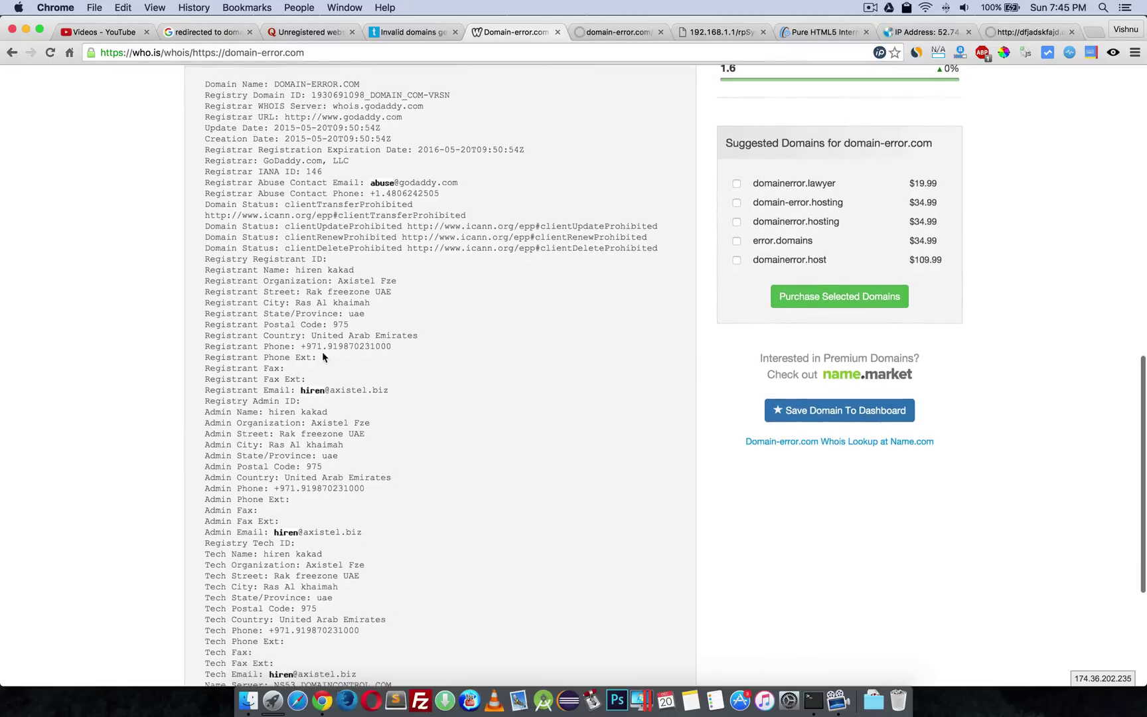
{"action": "left_click_drag", "start_coordinate": [323, 346], "coordinate": [393, 346]}
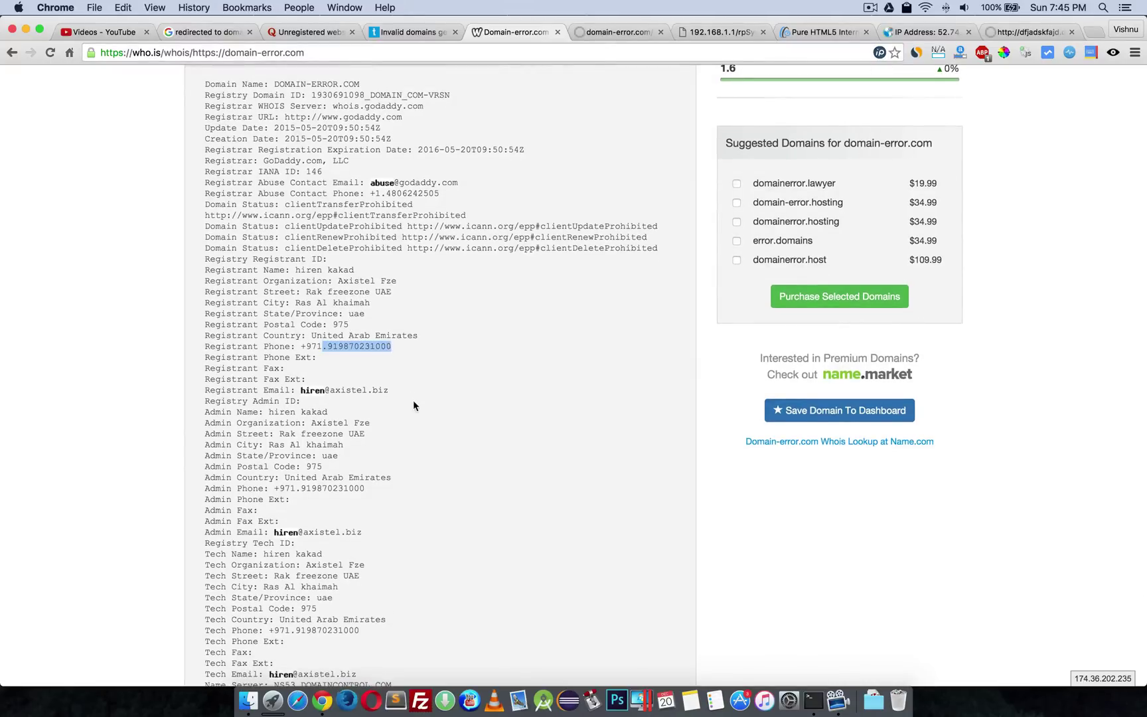
{"action": "scroll", "coordinate": [414, 402], "scroll_direction": "down", "scroll_amount": 5}
{"action": "scroll", "coordinate": [416, 406], "scroll_direction": "up", "scroll_amount": 15}
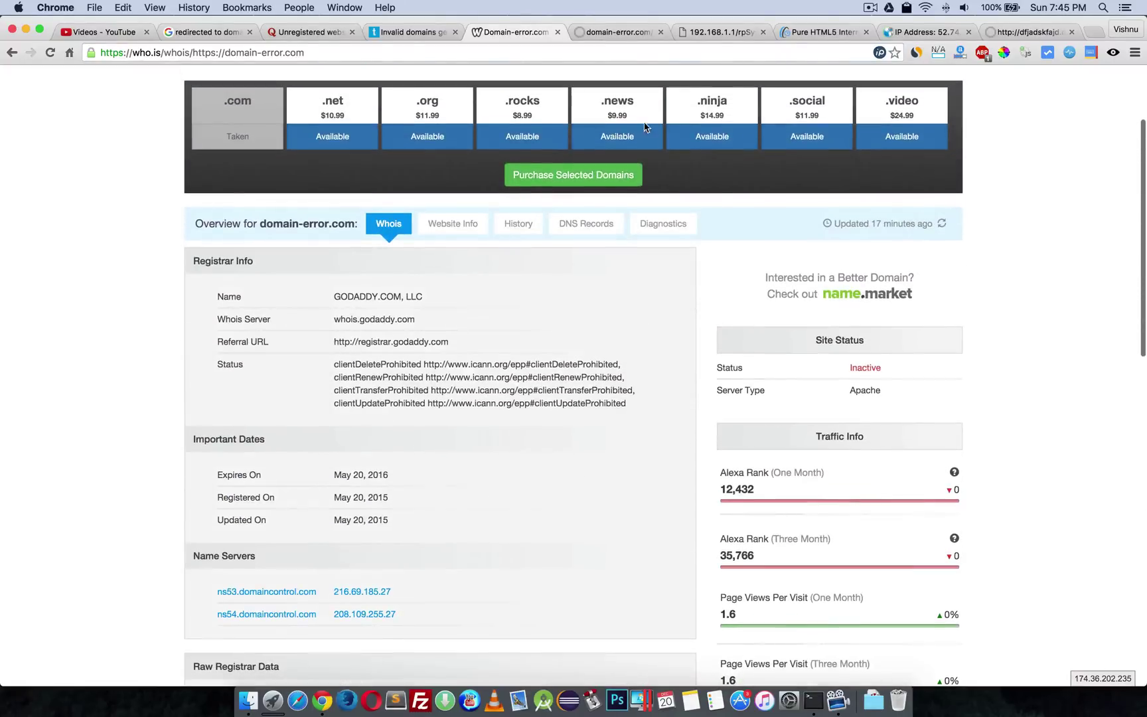
Revisit the domain-error.com tab, then confirm the router still lists 8.8.8.8 and 8.8.4.4.
{"action": "left_click", "coordinate": [632, 32]}
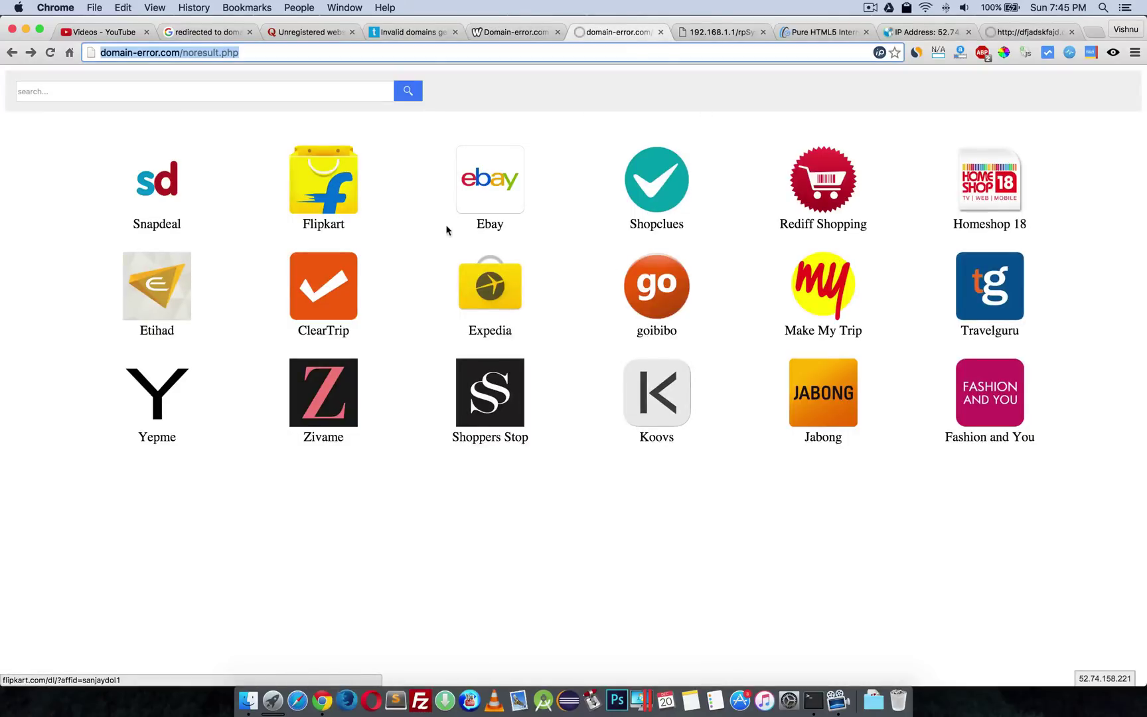
{"action": "left_click", "coordinate": [728, 33]}
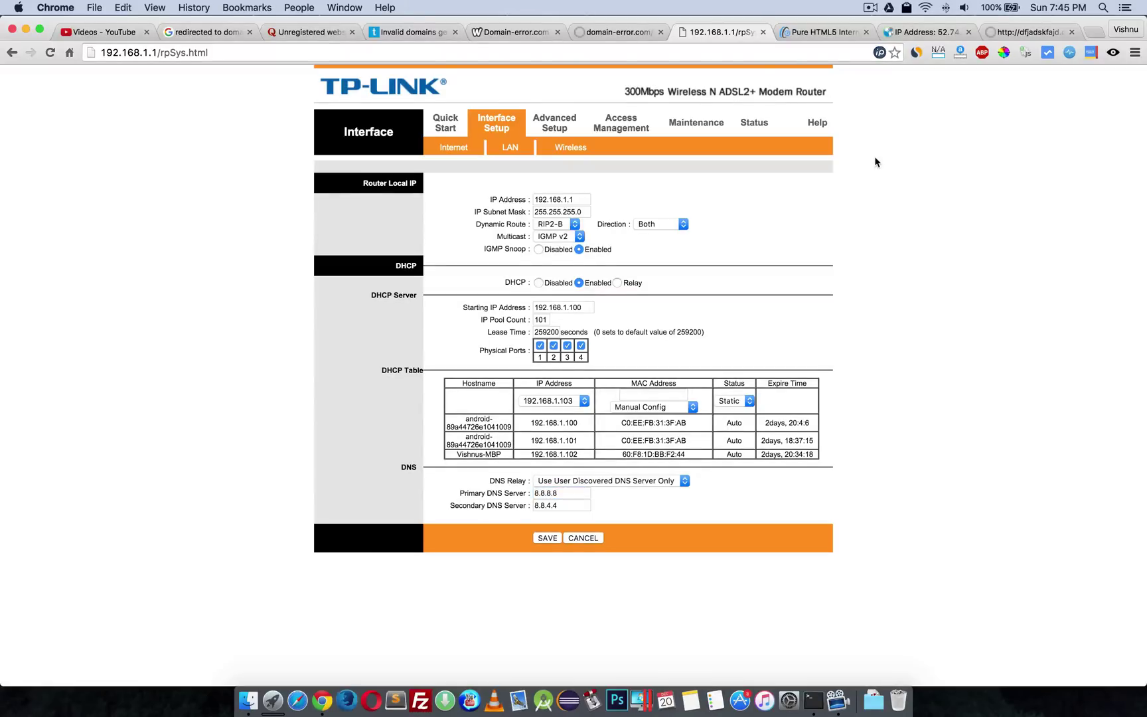
{"action": "left_click", "coordinate": [814, 33]}
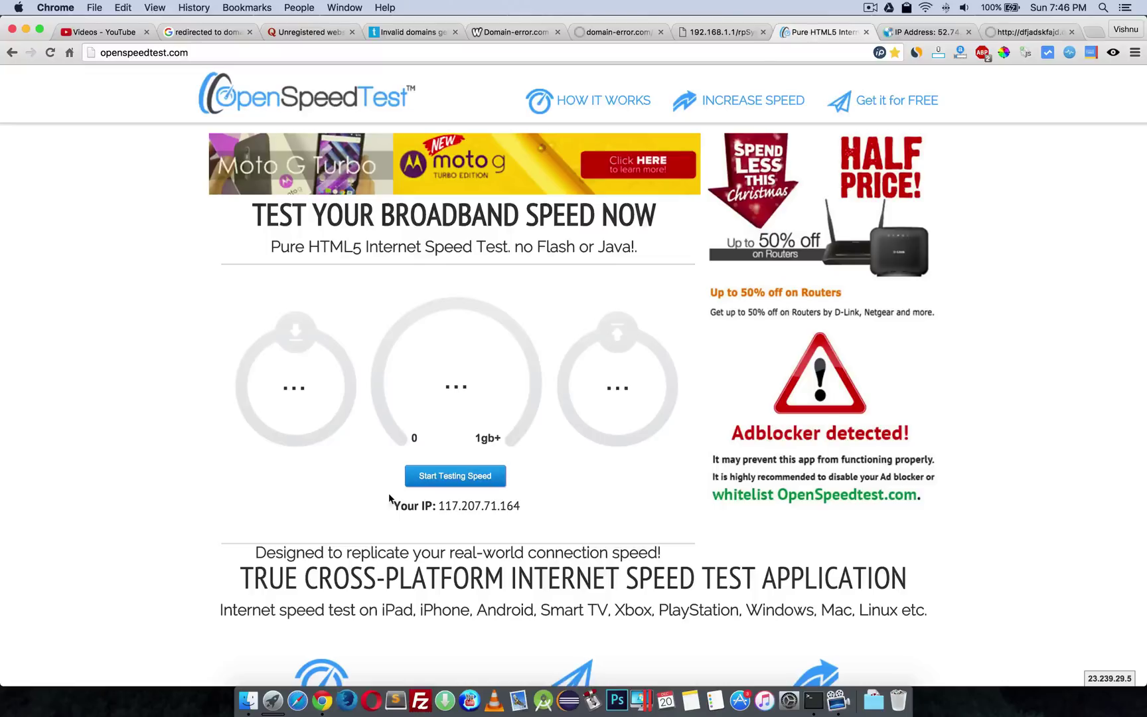
{"action": "scroll", "coordinate": [272, 493], "scroll_direction": "down", "scroll_amount": 2}
{"action": "scroll", "coordinate": [273, 493], "scroll_direction": "up", "scroll_amount": 2}
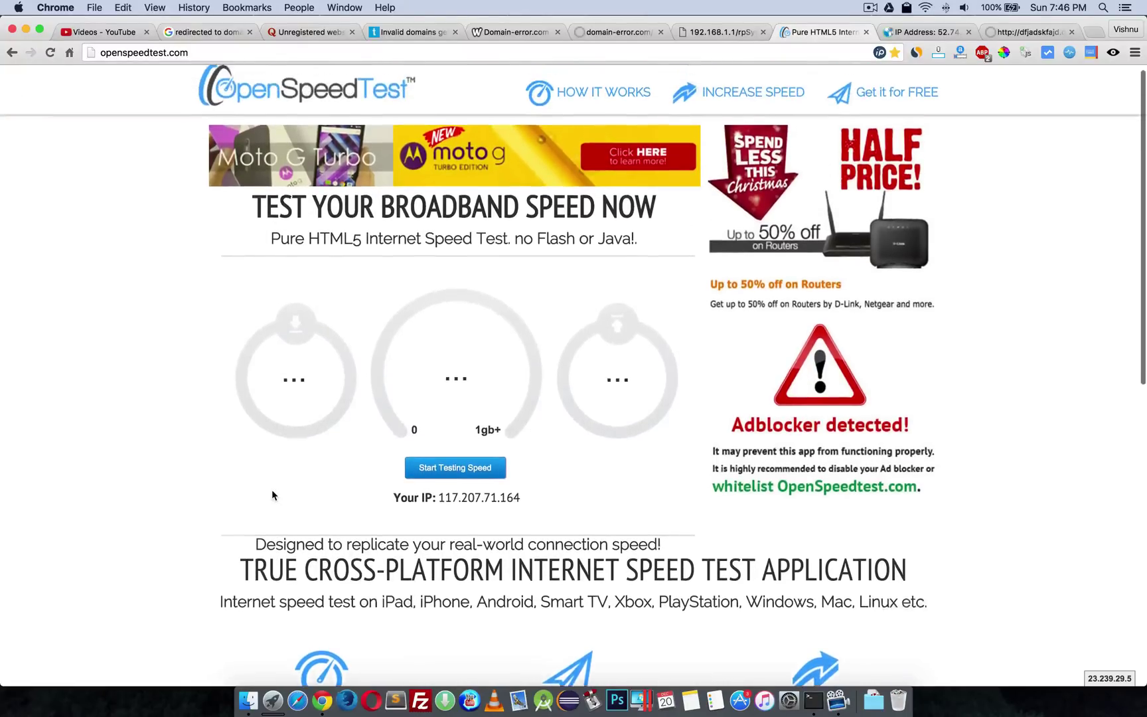